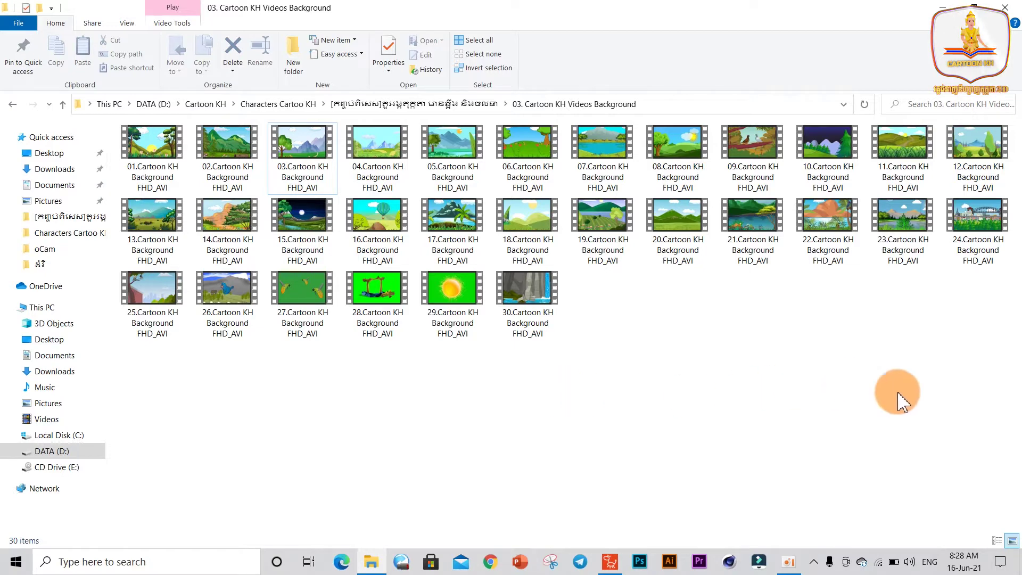
{"action": "left_click_drag", "start_coordinate": [923, 376], "coordinate": [152, 148]}
{"action": "left_click", "coordinate": [684, 355]}
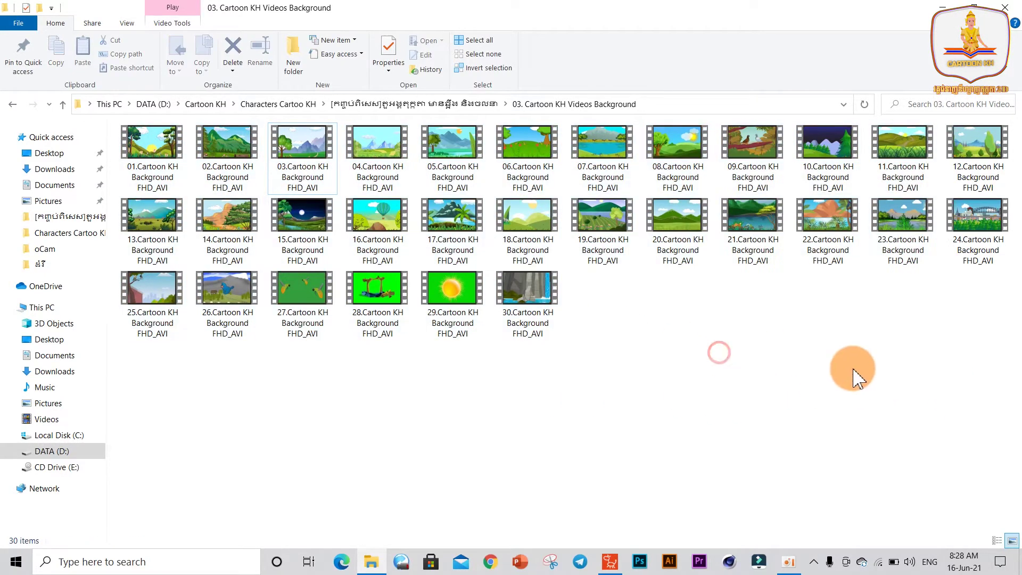
{"action": "left_click_drag", "start_coordinate": [969, 357], "coordinate": [141, 169]}
{"action": "left_click", "coordinate": [627, 414]}
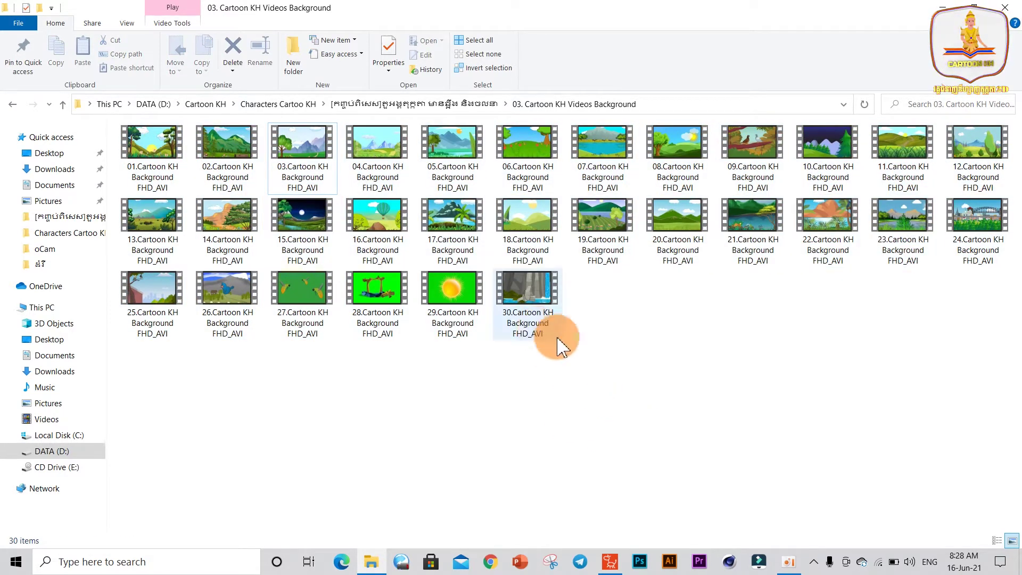
{"action": "left_click_drag", "start_coordinate": [940, 363], "coordinate": [143, 142]}
{"action": "left_click", "coordinate": [744, 334]}
{"action": "left_click_drag", "start_coordinate": [978, 355], "coordinate": [141, 143]}
{"action": "left_click_drag", "start_coordinate": [955, 373], "coordinate": [144, 139]}
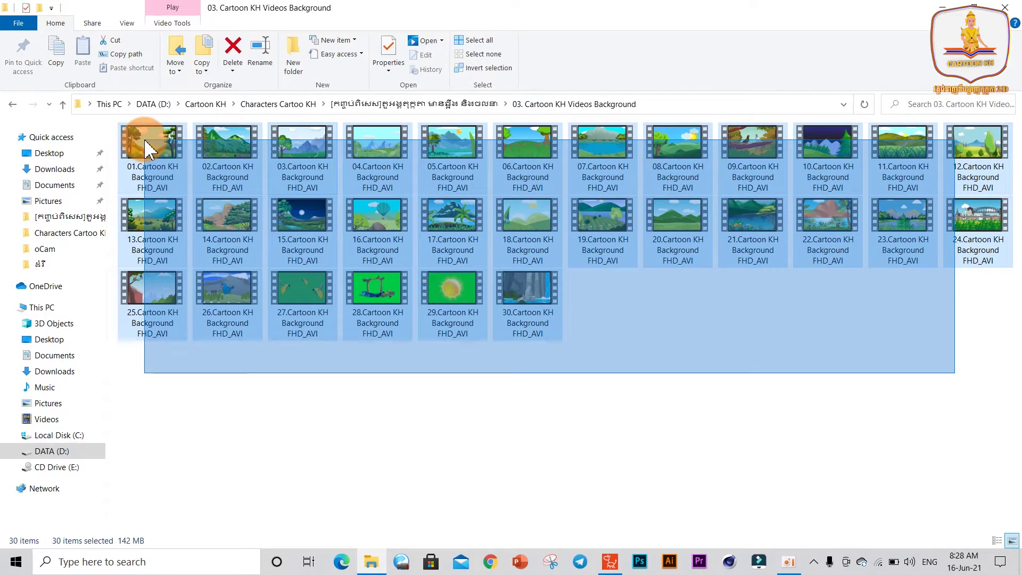
{"action": "left_click_drag", "start_coordinate": [145, 141], "coordinate": [145, 140]}
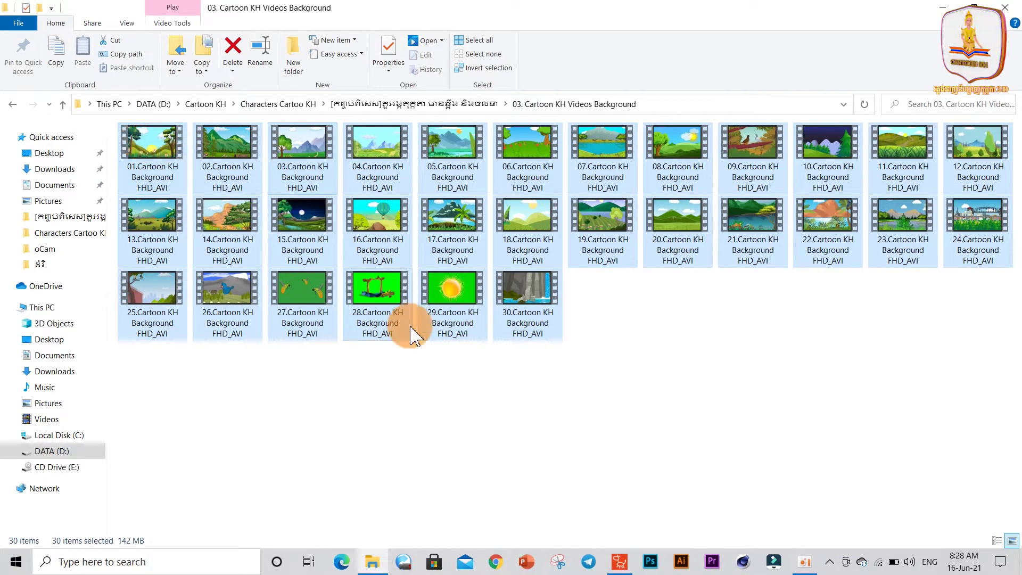
{"action": "left_click", "coordinate": [895, 354]}
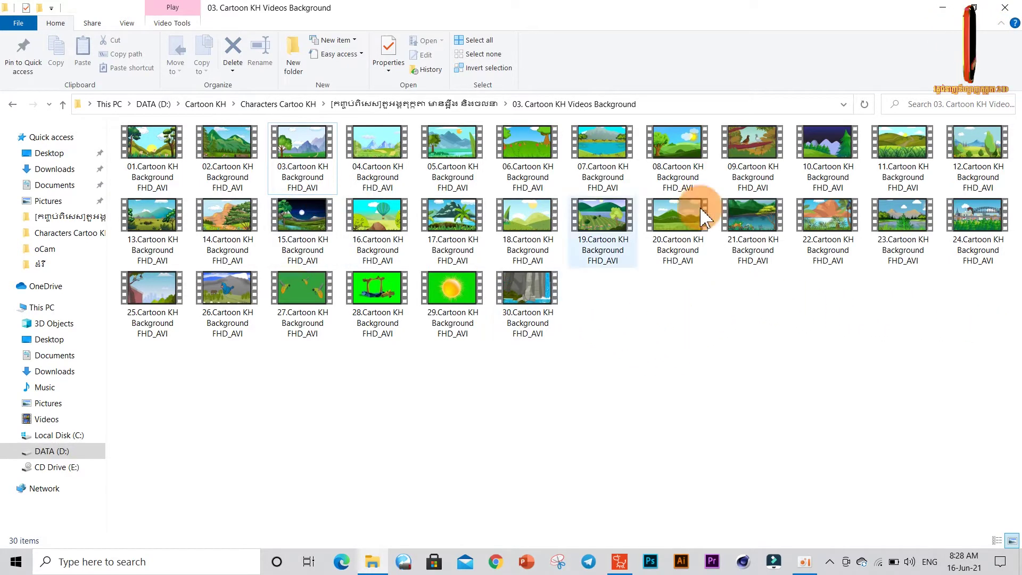
Step: Import the video 19.Cartoon KH Background FHD_AVI from File Explorer into the Cartoon Animator 4 stage as a prop
{"action": "left_click_drag", "start_coordinate": [595, 221], "coordinate": [416, 299]}
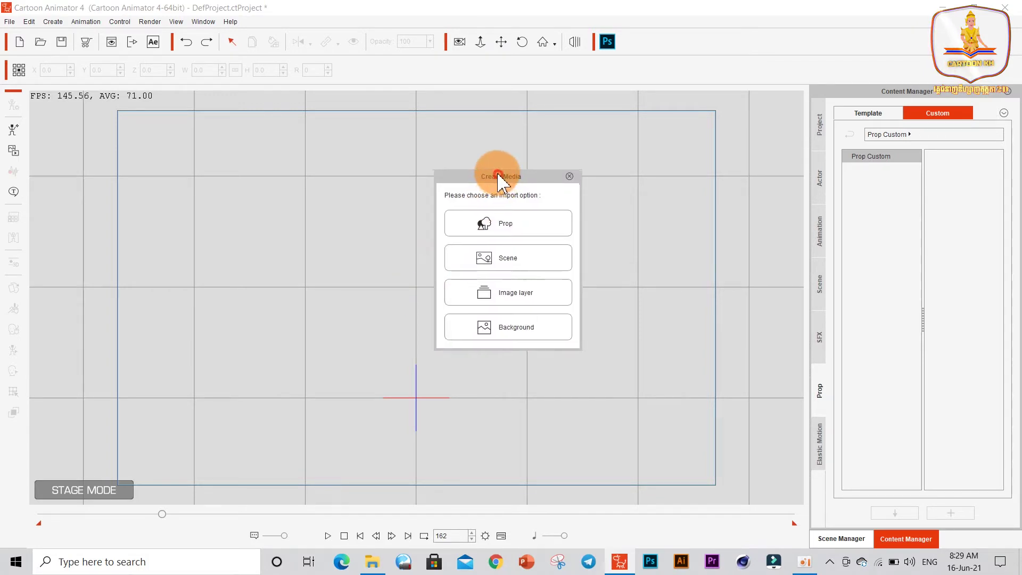
{"action": "left_click_drag", "start_coordinate": [497, 177], "coordinate": [495, 150]}
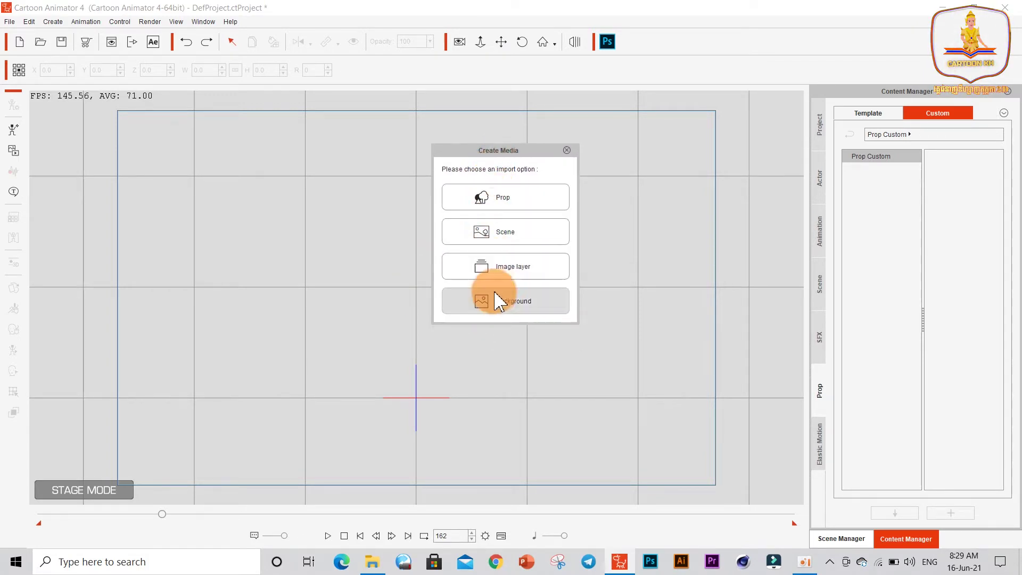
{"action": "mouse_move", "coordinate": [531, 146]}
{"action": "left_mouse_down"}
{"action": "mouse_move", "coordinate": [520, 146]}
{"action": "mouse_move", "coordinate": [523, 155]}
{"action": "left_mouse_up"}
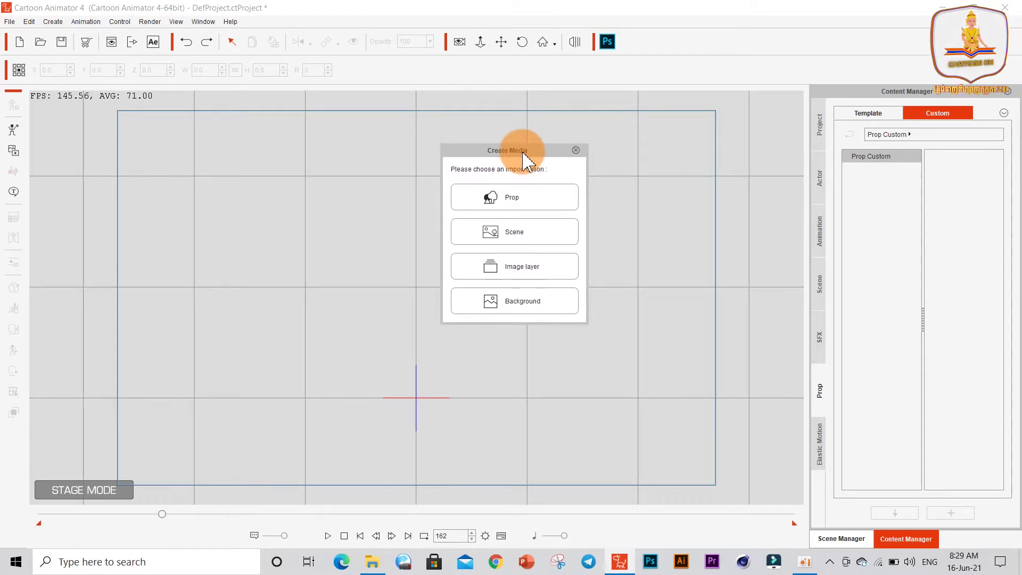
{"action": "left_click", "coordinate": [512, 202]}
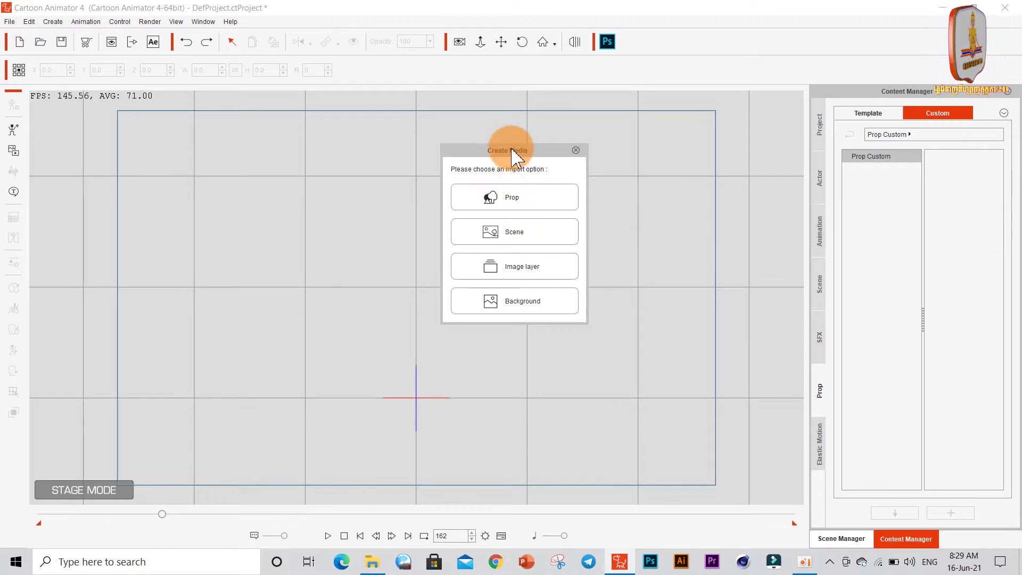
{"action": "left_click_drag", "start_coordinate": [514, 148], "coordinate": [506, 148]}
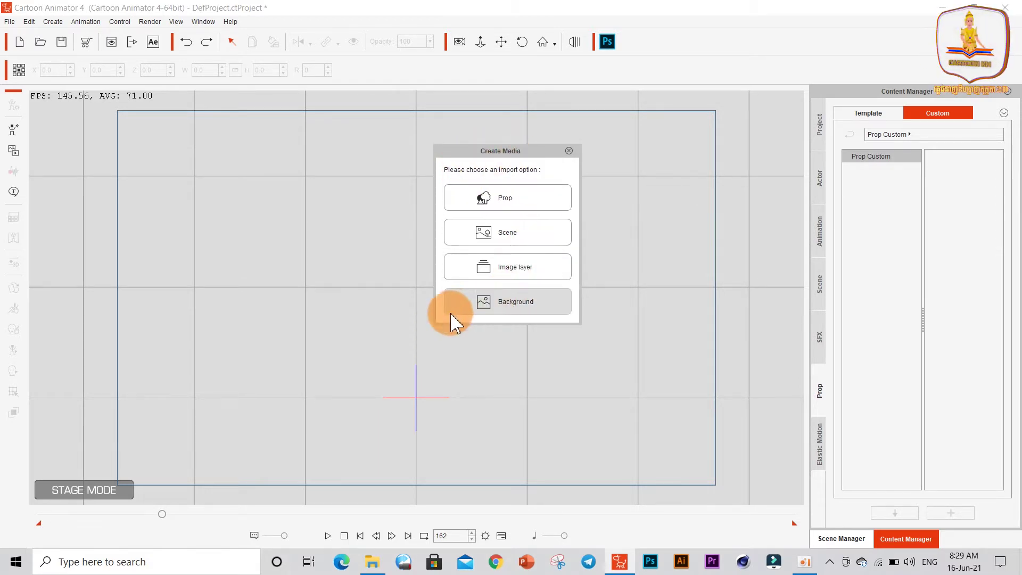
{"action": "left_click", "coordinate": [368, 562]}
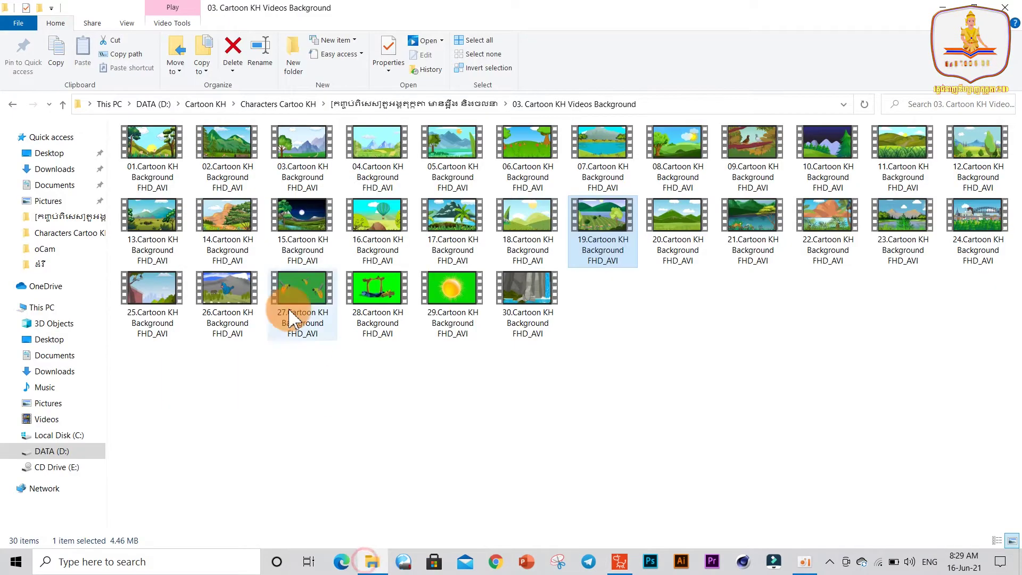
{"action": "left_click", "coordinate": [618, 559]}
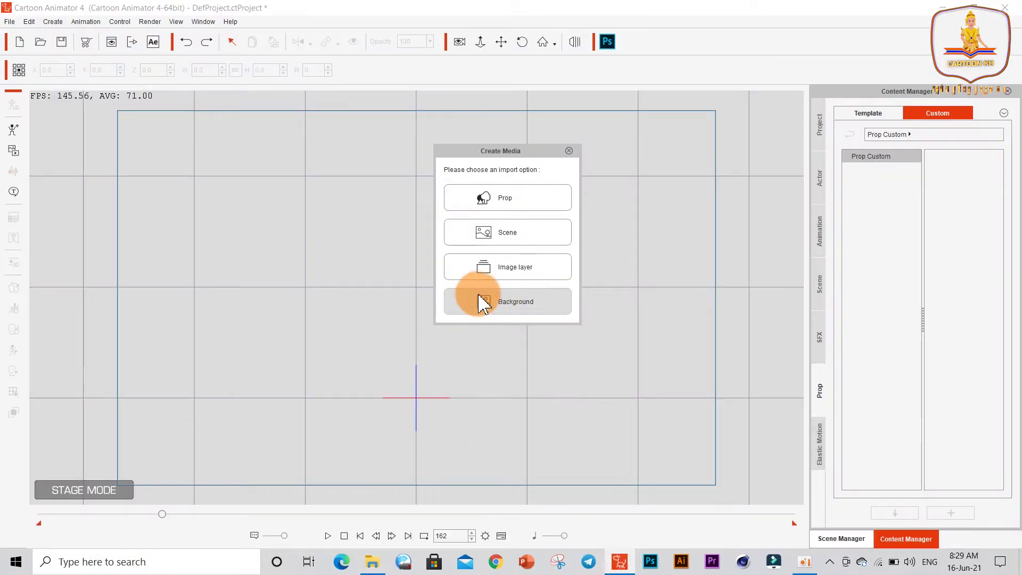
{"action": "left_click_drag", "start_coordinate": [510, 152], "coordinate": [498, 170]}
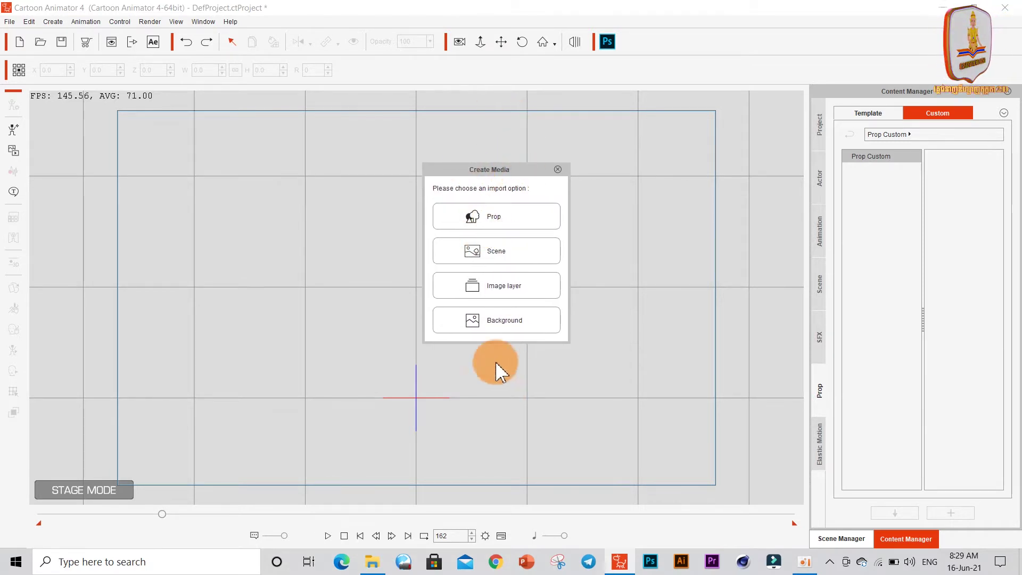
{"action": "left_click_drag", "start_coordinate": [517, 174], "coordinate": [512, 172]}
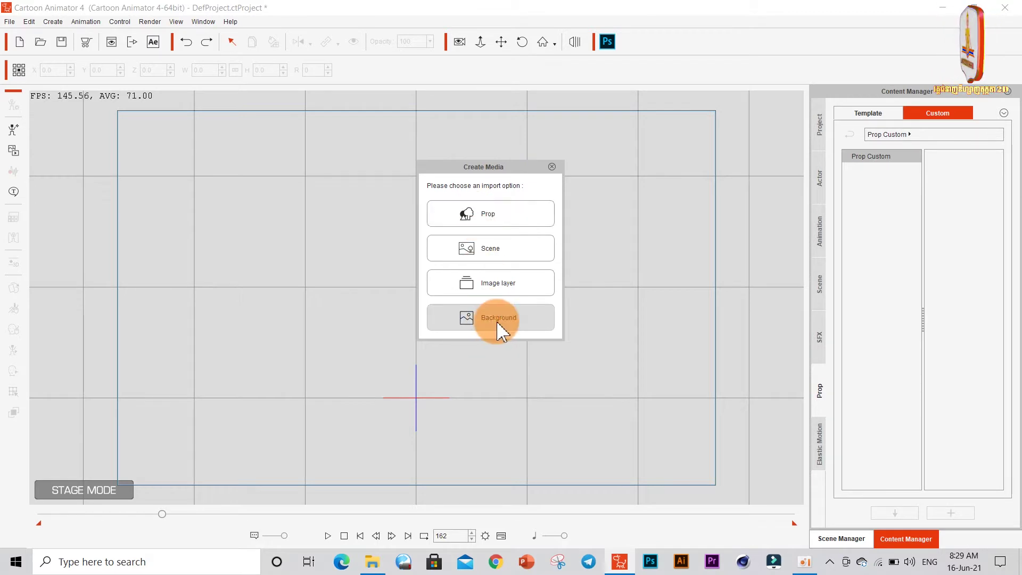
{"action": "left_click_drag", "start_coordinate": [474, 170], "coordinate": [472, 165]}
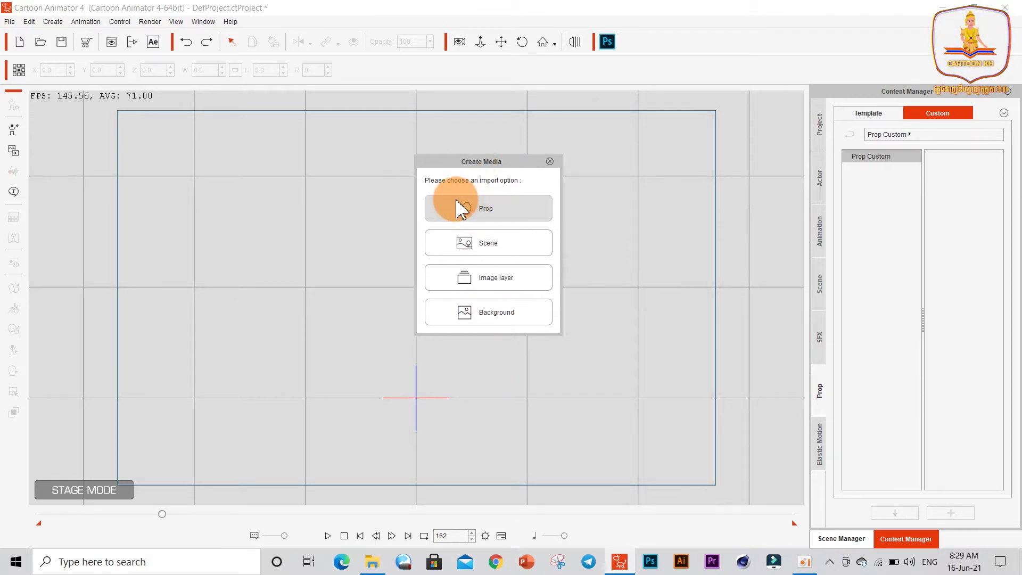
{"action": "left_click", "coordinate": [483, 213]}
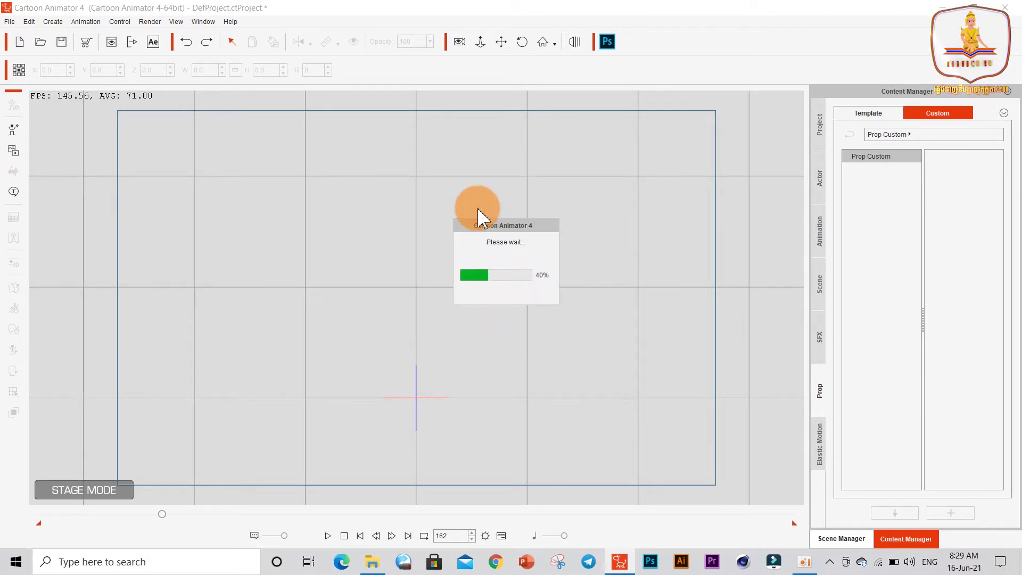
Step: Scale the landscape video prop to about 165.8 in width and height, and position it at about X -5.9, Y 94.6 over the stage frame
{"action": "left_click_drag", "start_coordinate": [411, 267], "coordinate": [320, 205]}
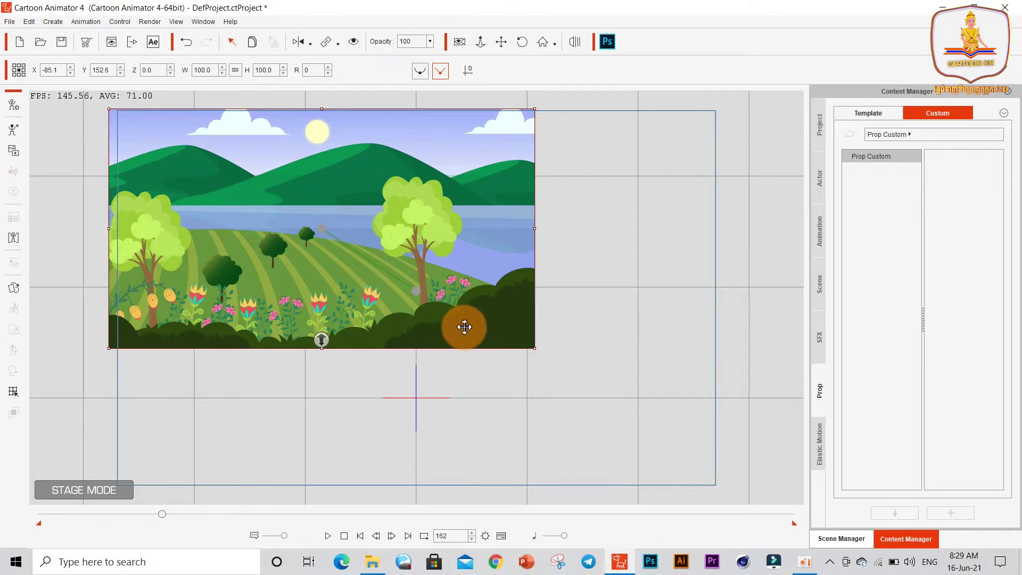
{"action": "left_click_drag", "start_coordinate": [534, 350], "coordinate": [675, 426]}
{"action": "left_click_drag", "start_coordinate": [484, 323], "coordinate": [532, 361]}
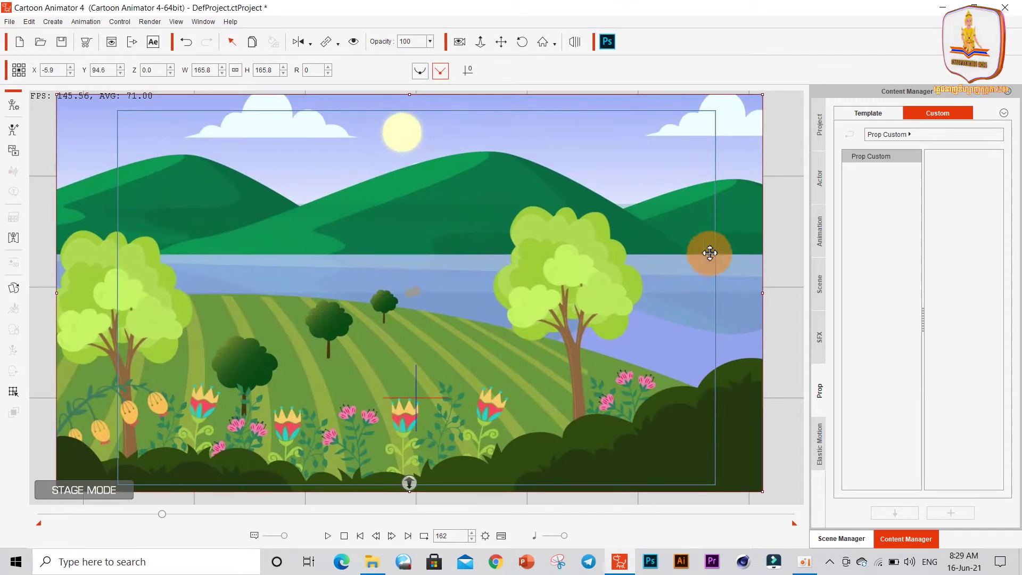
{"action": "left_click", "coordinate": [775, 234]}
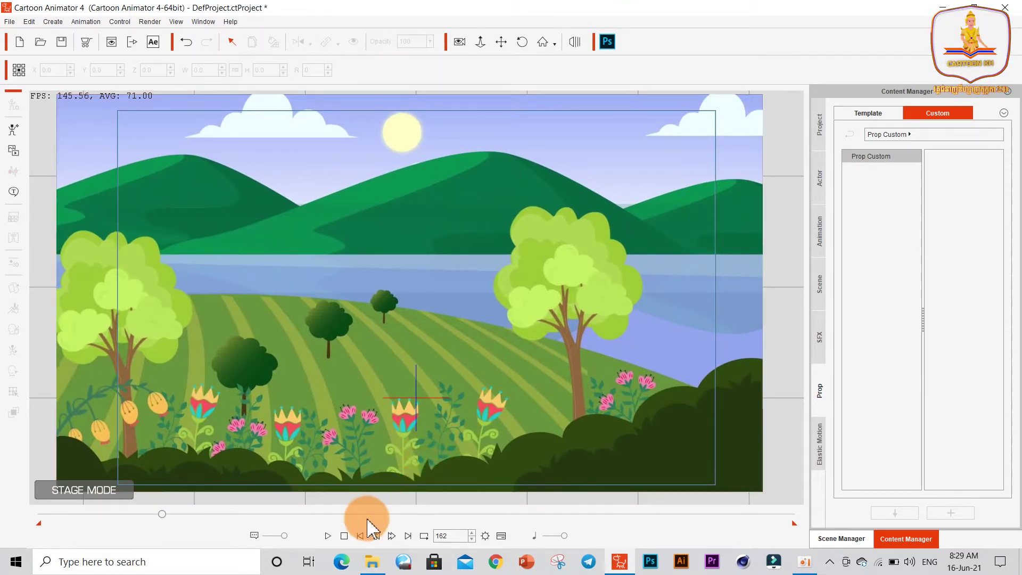
Step: Play the landscape video prop's animation, pause it, and return the playhead to frame 175
{"action": "left_click", "coordinate": [328, 535]}
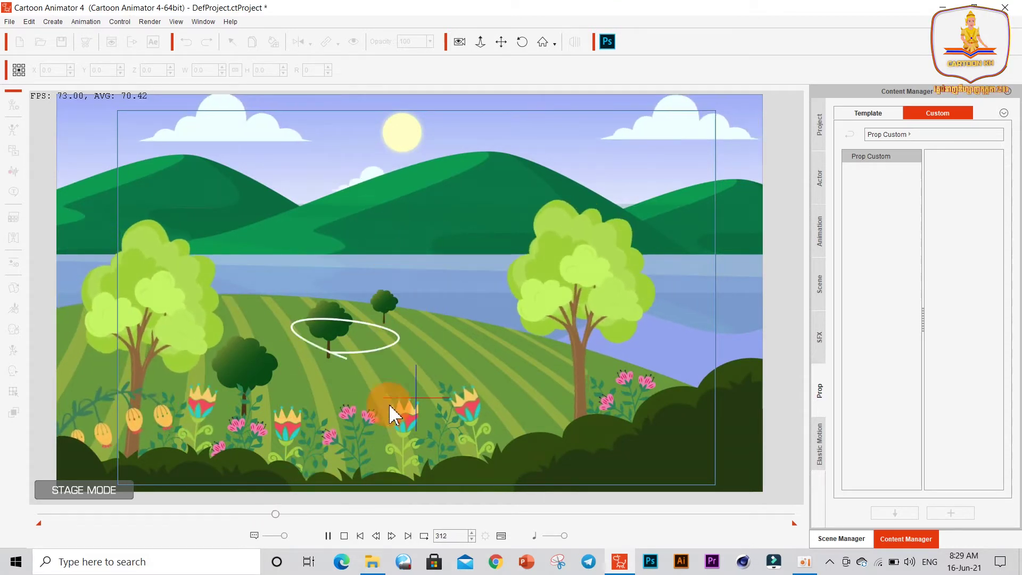
{"action": "left_click", "coordinate": [329, 536]}
{"action": "left_click_drag", "start_coordinate": [314, 514], "coordinate": [178, 539]}
{"action": "left_click", "coordinate": [424, 352]}
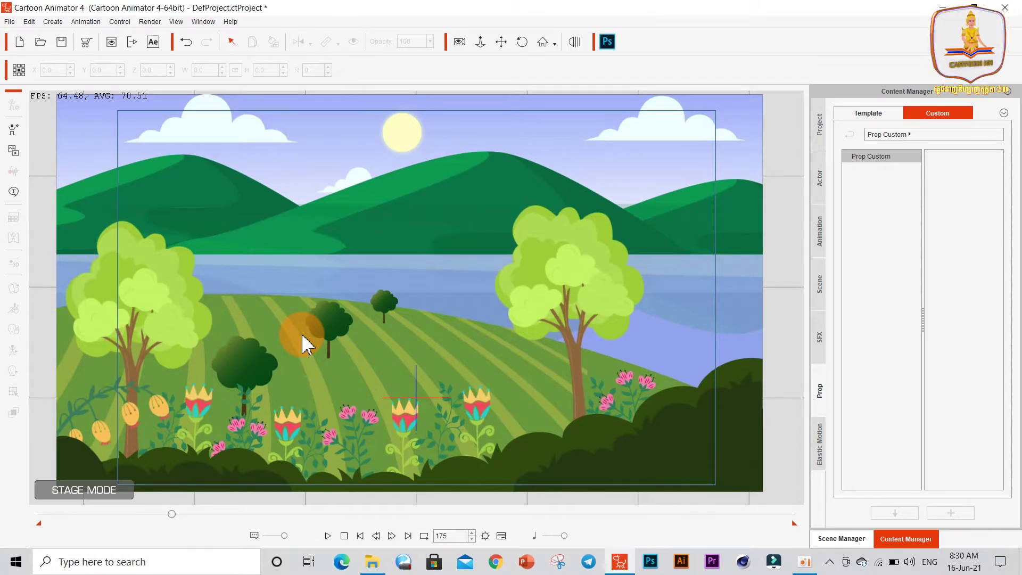
{"action": "left_click", "coordinate": [462, 358]}
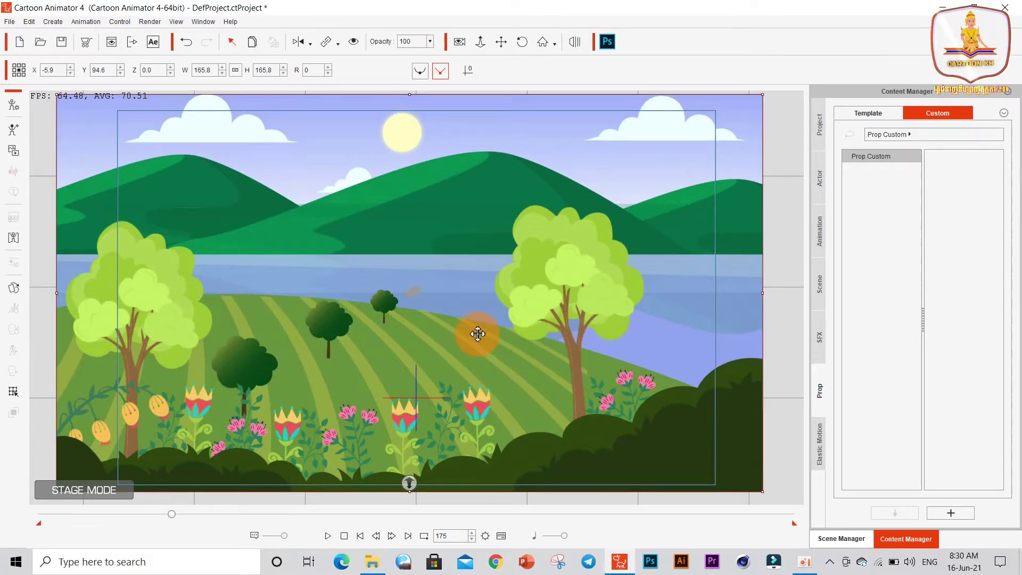
{"action": "left_click", "coordinate": [787, 318]}
{"action": "left_click", "coordinate": [462, 334]}
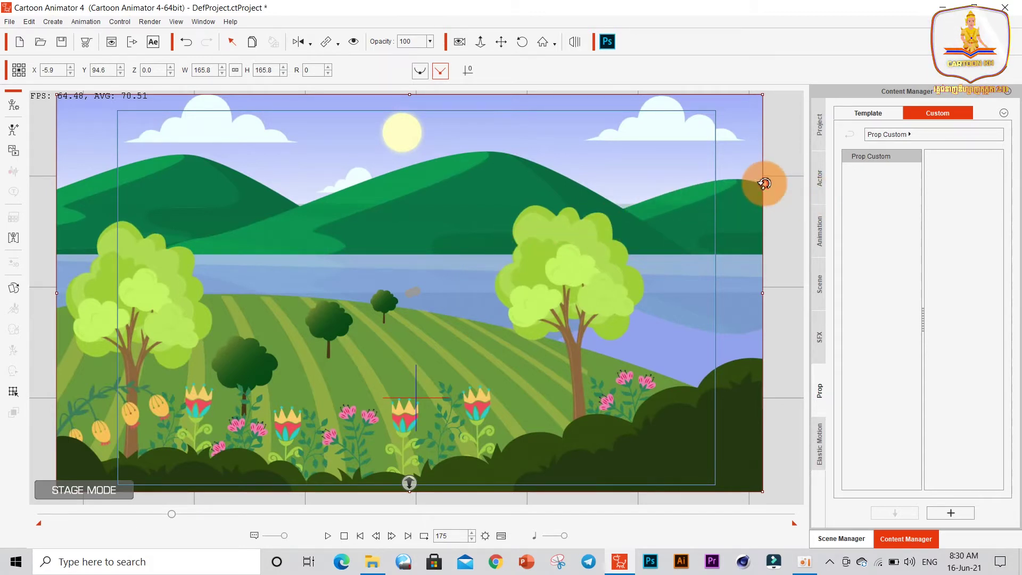
{"action": "left_click", "coordinate": [766, 183]}
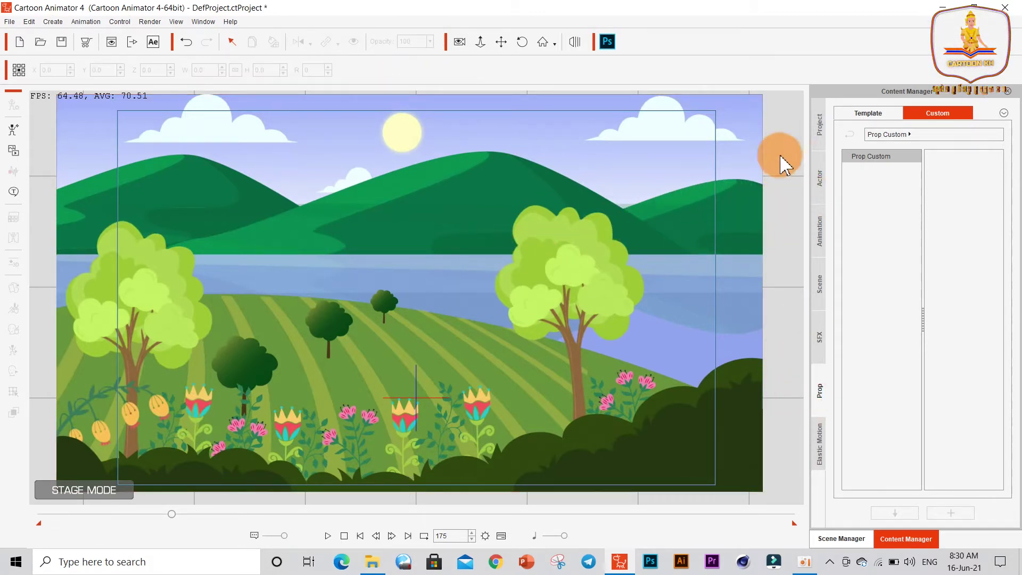
{"action": "left_click", "coordinate": [820, 187]}
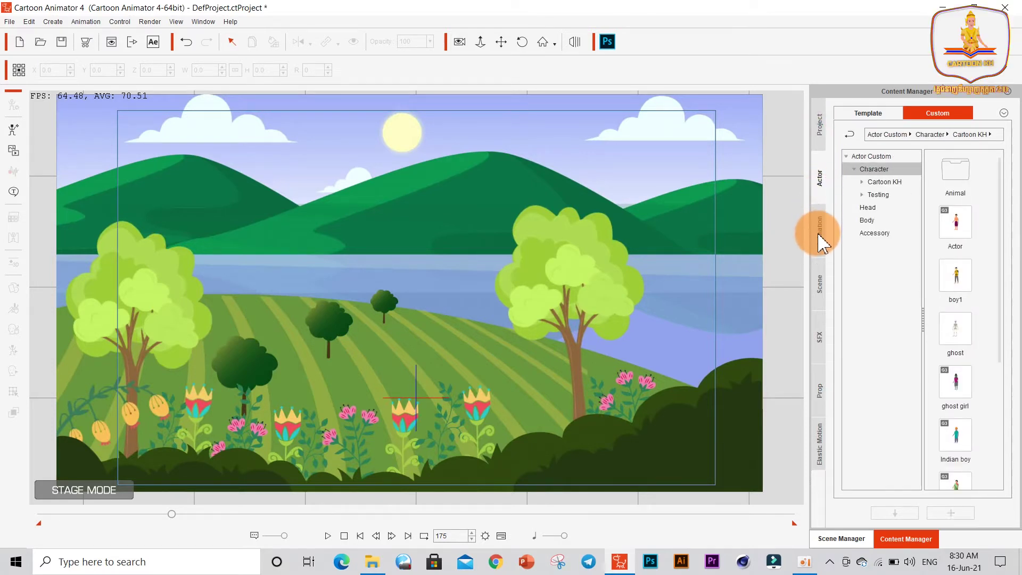
{"action": "left_click", "coordinate": [819, 233]}
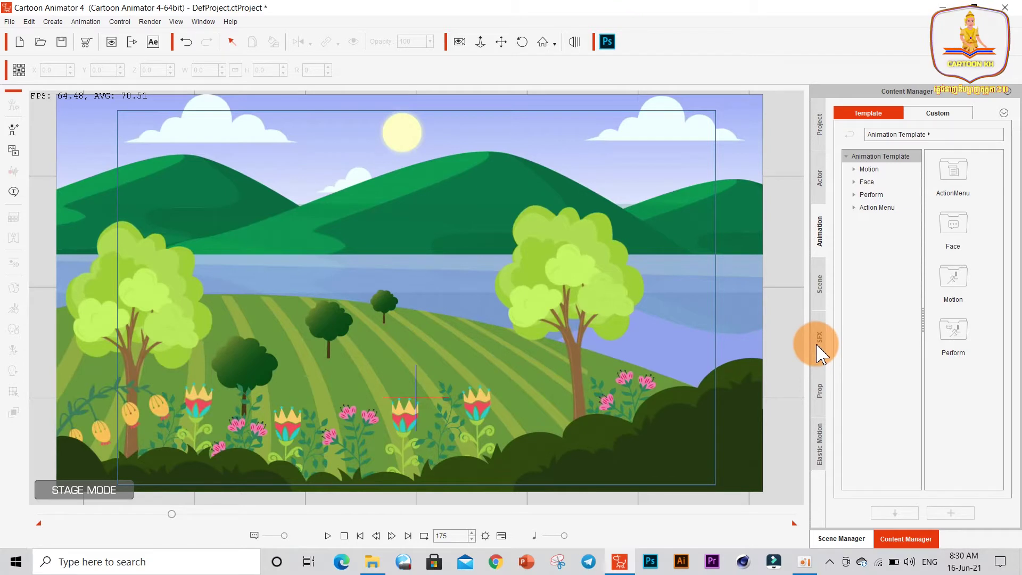
Step: Select the landscape prop on the stage and create a folder named Background in the custom prop library
{"action": "left_click", "coordinate": [821, 391]}
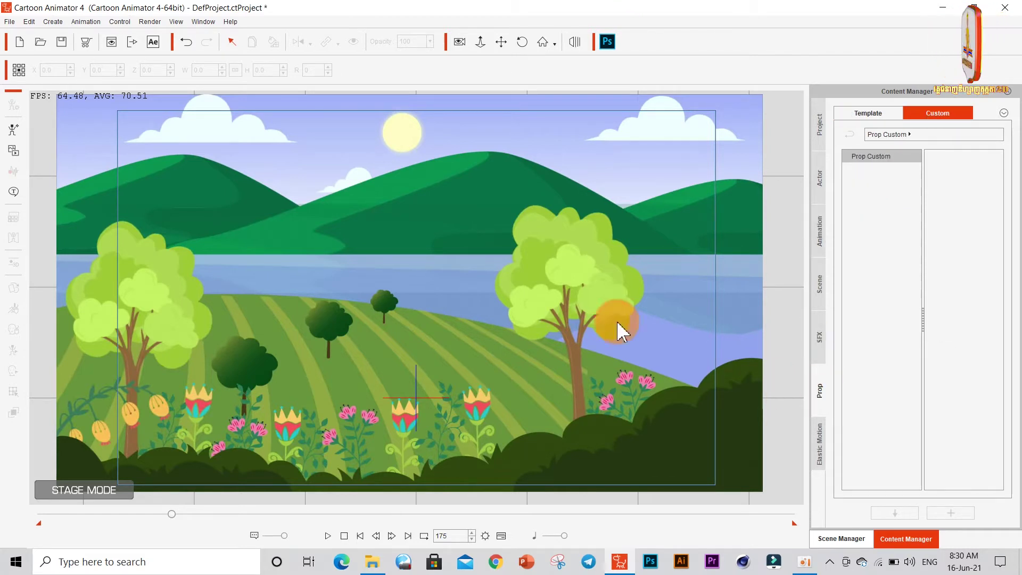
{"action": "left_click", "coordinate": [378, 218]}
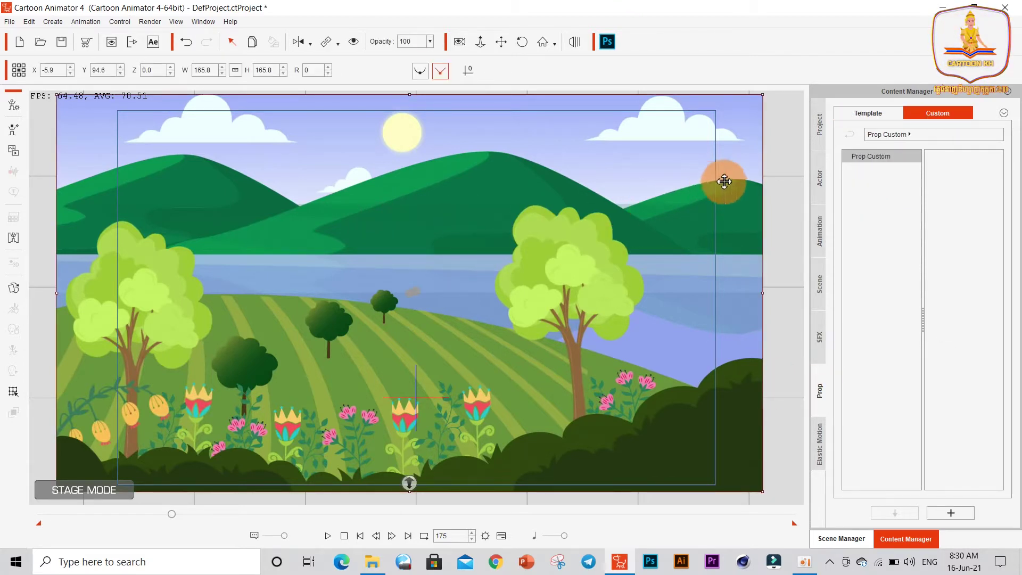
{"action": "left_click", "coordinate": [868, 112]}
{"action": "left_click", "coordinate": [935, 115]}
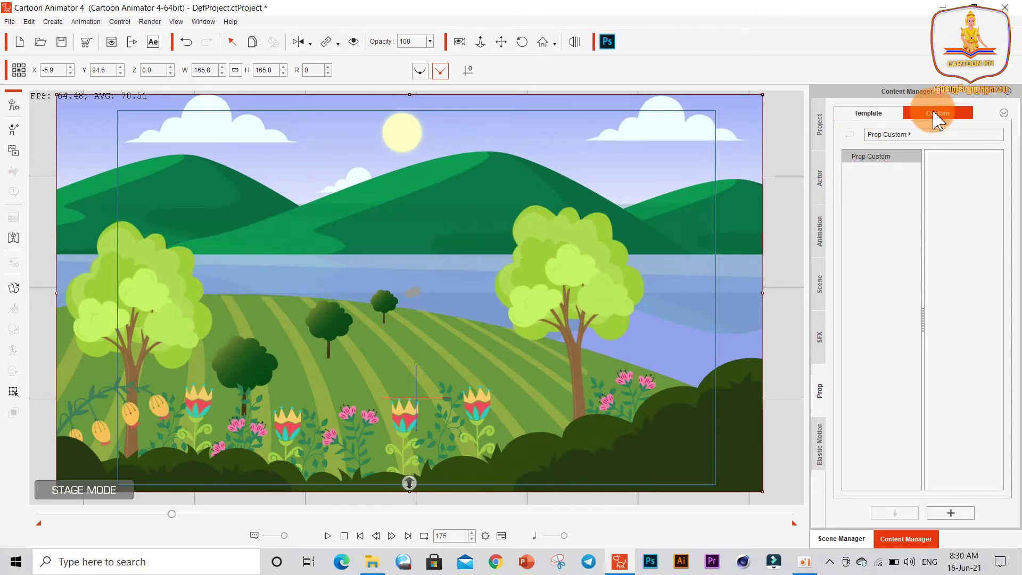
{"action": "right_click", "coordinate": [878, 179]}
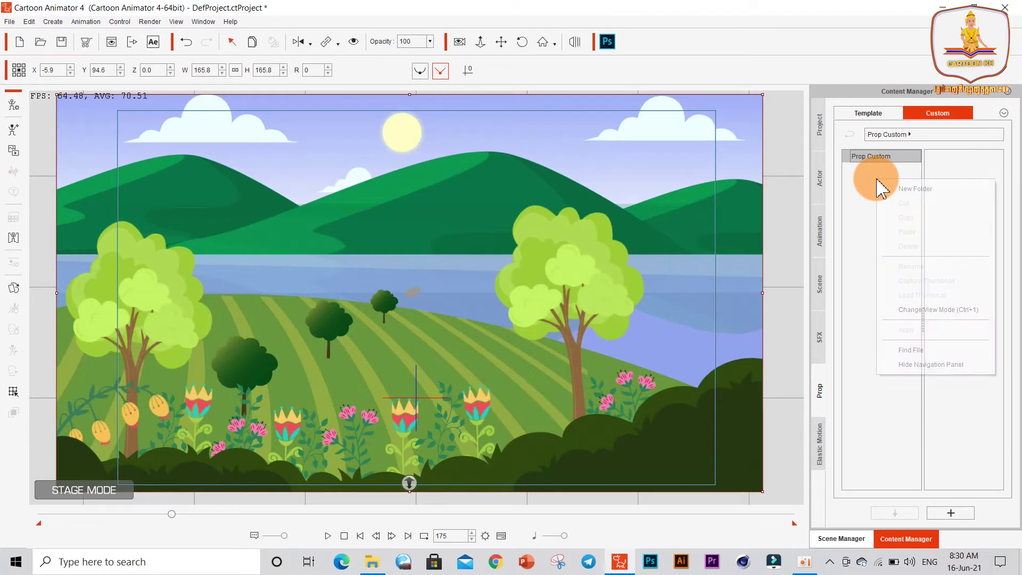
{"action": "left_click", "coordinate": [916, 188]}
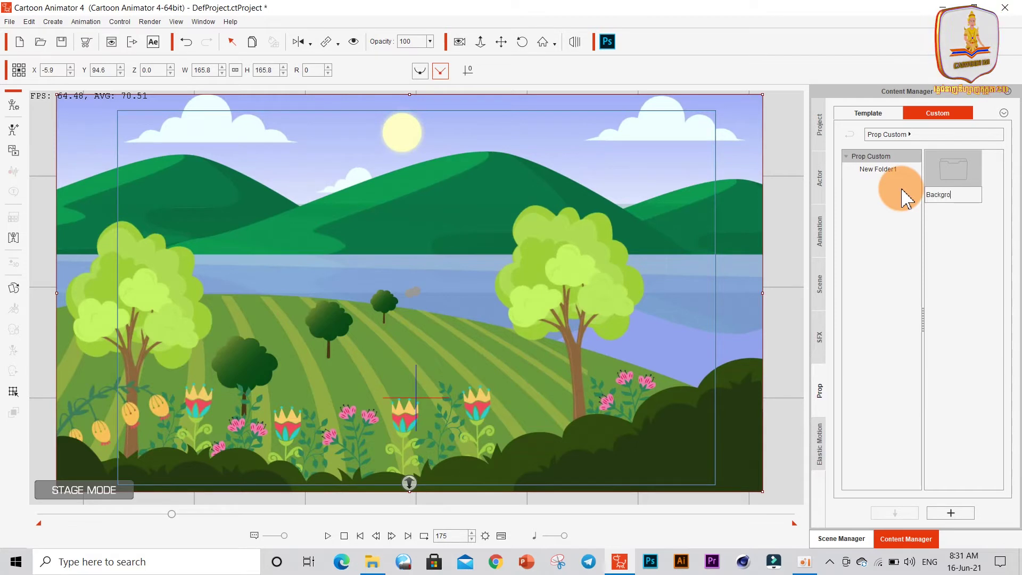
{"action": "left_click", "coordinate": [942, 176]}
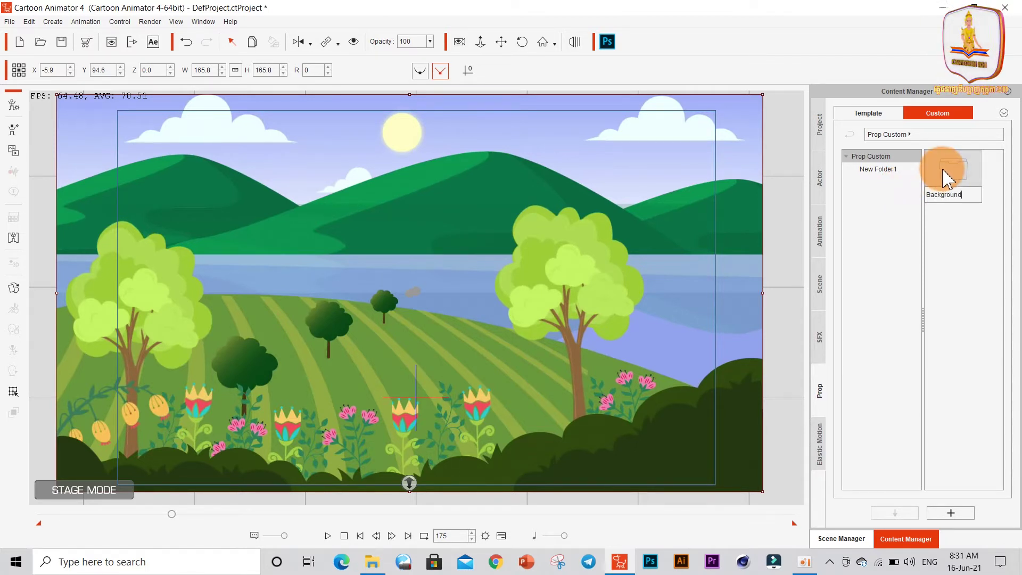
Step: Save the selected landscape prop into the Background folder of the custom prop library and name it 01
{"action": "left_click", "coordinate": [877, 171]}
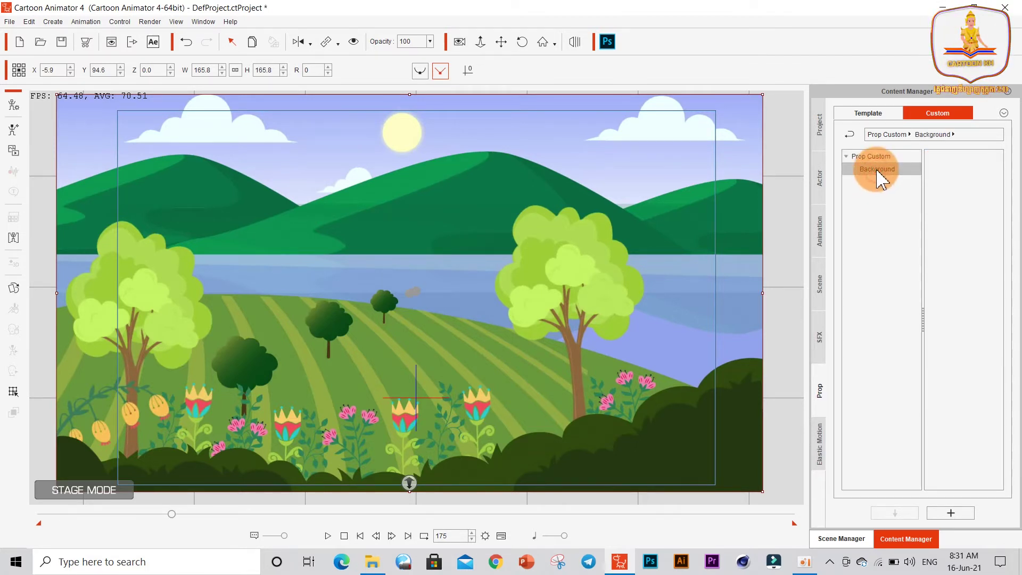
{"action": "left_click", "coordinate": [956, 515]}
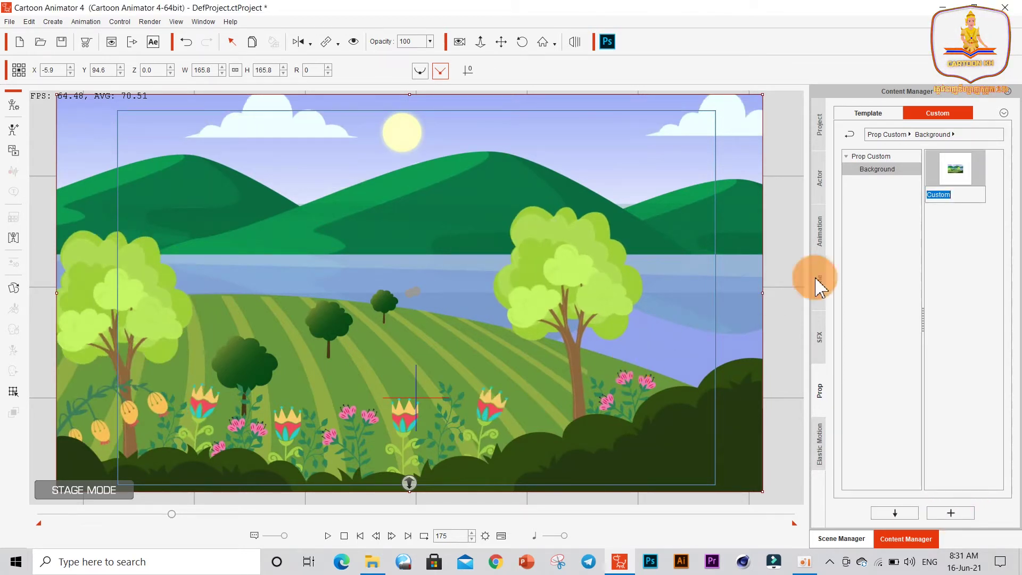
{"action": "left_click", "coordinate": [959, 189]}
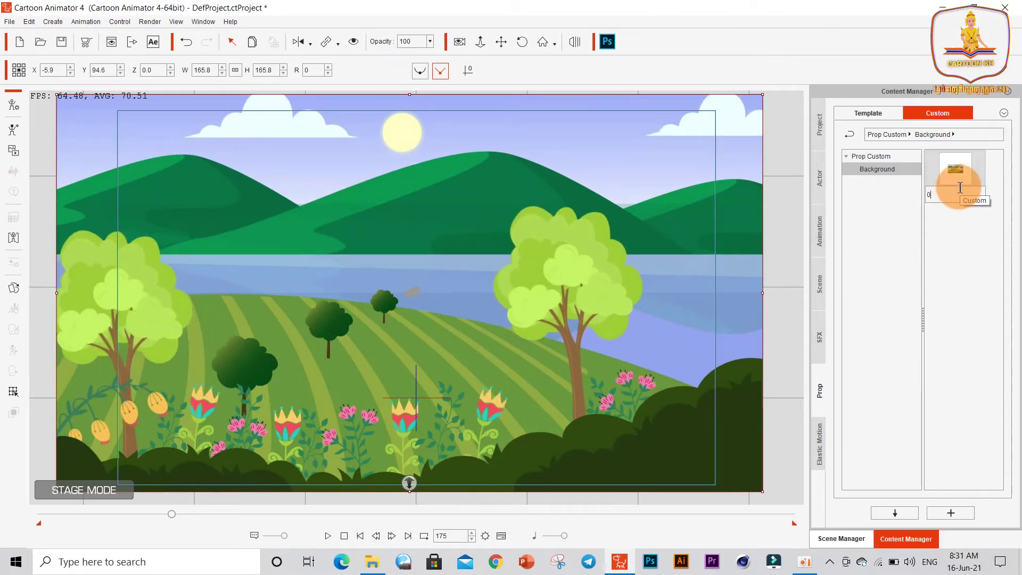
{"action": "left_click", "coordinate": [956, 171]}
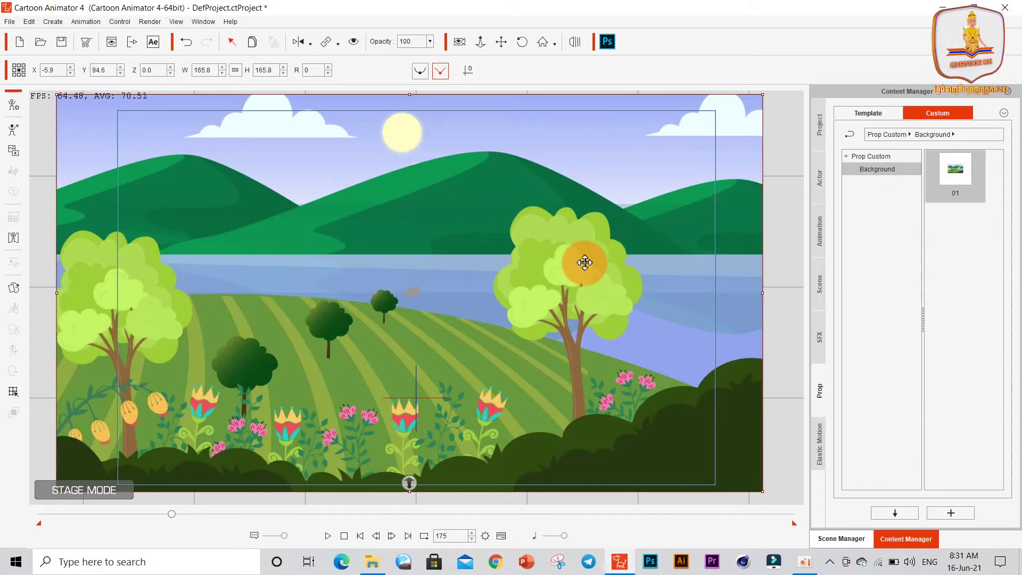
Step: Delete the landscape prop from the stage and, back in Cartoon Animator 4, place the saved 01 prop from the Background folder there
{"action": "key", "text": "Delete"}
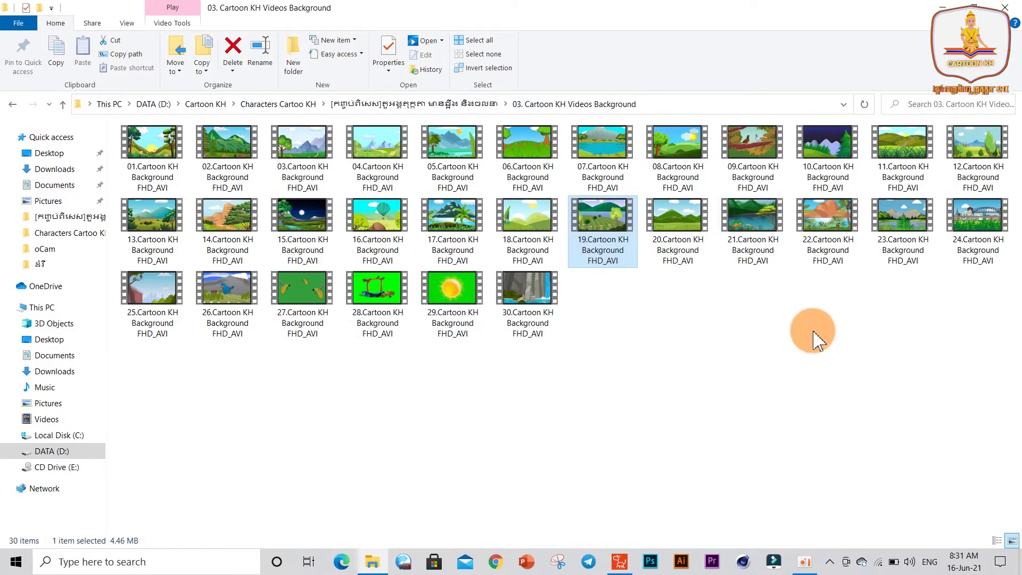
{"action": "left_click", "coordinate": [619, 561]}
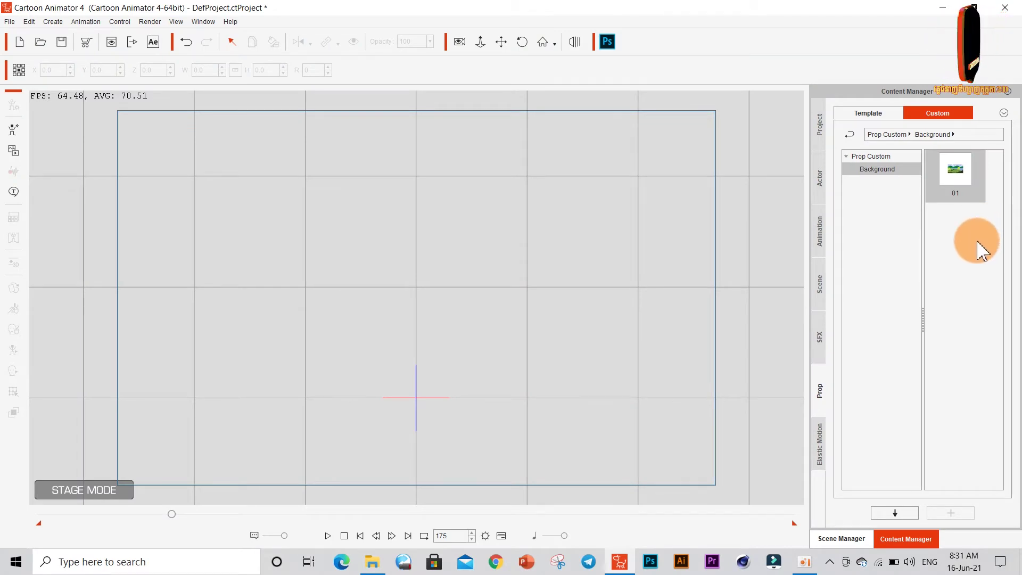
{"action": "left_click_drag", "start_coordinate": [953, 189], "coordinate": [420, 292]}
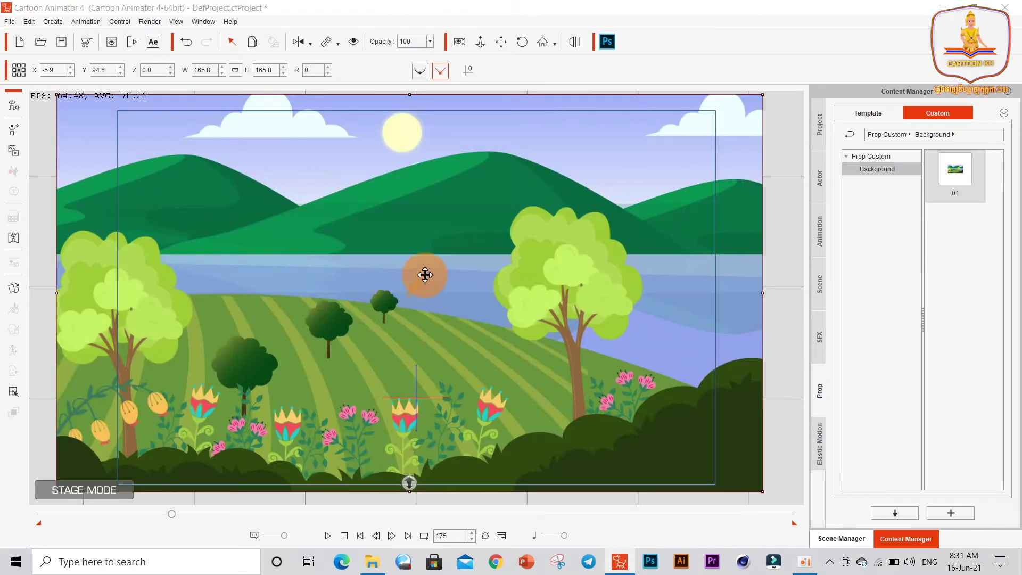
{"action": "left_click", "coordinate": [773, 217]}
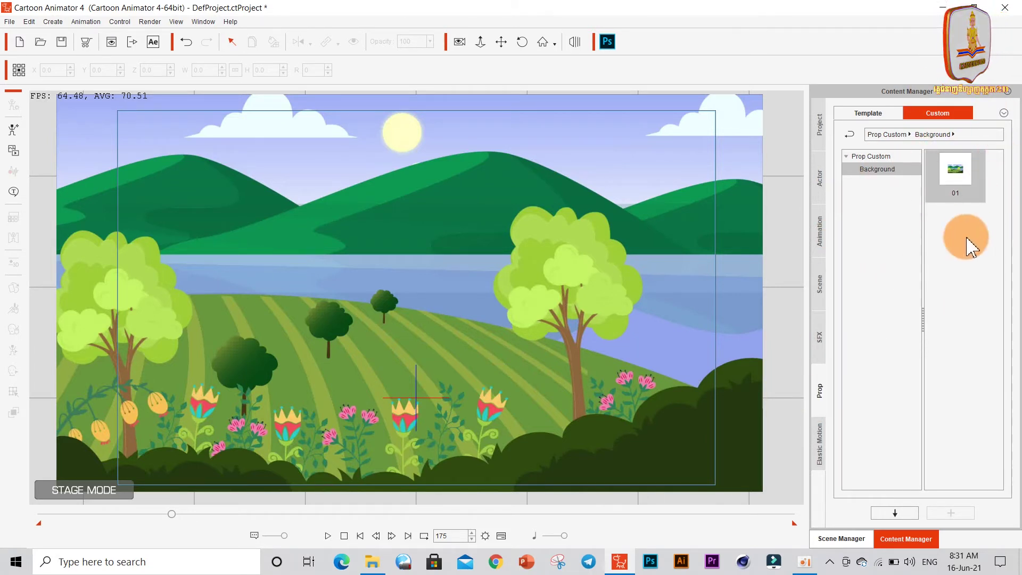
Step: Select the landscape background prop and delete it to clear the stage
{"action": "left_click", "coordinate": [631, 248]}
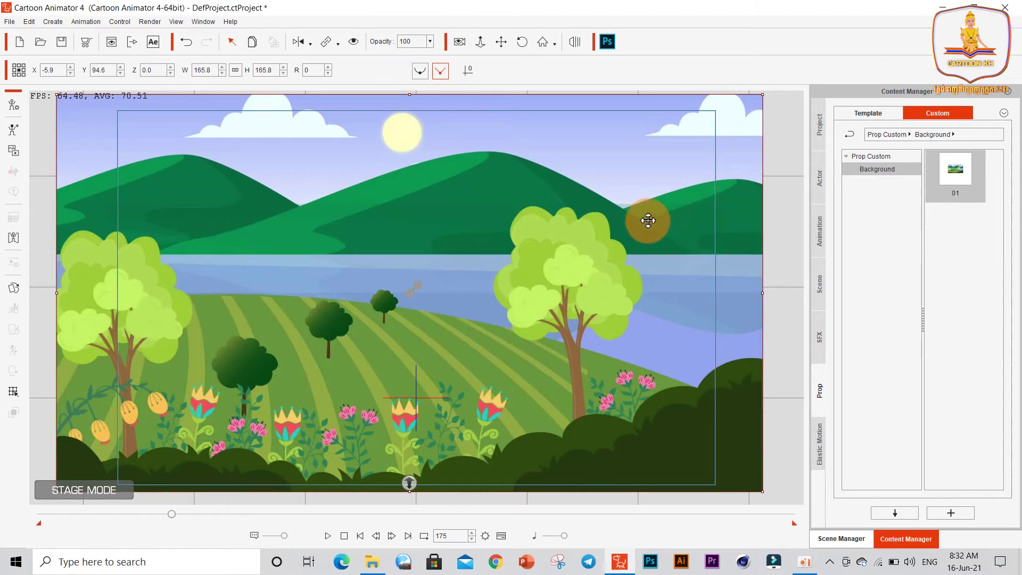
{"action": "key", "text": "Delete"}
{"action": "left_click", "coordinate": [507, 267]}
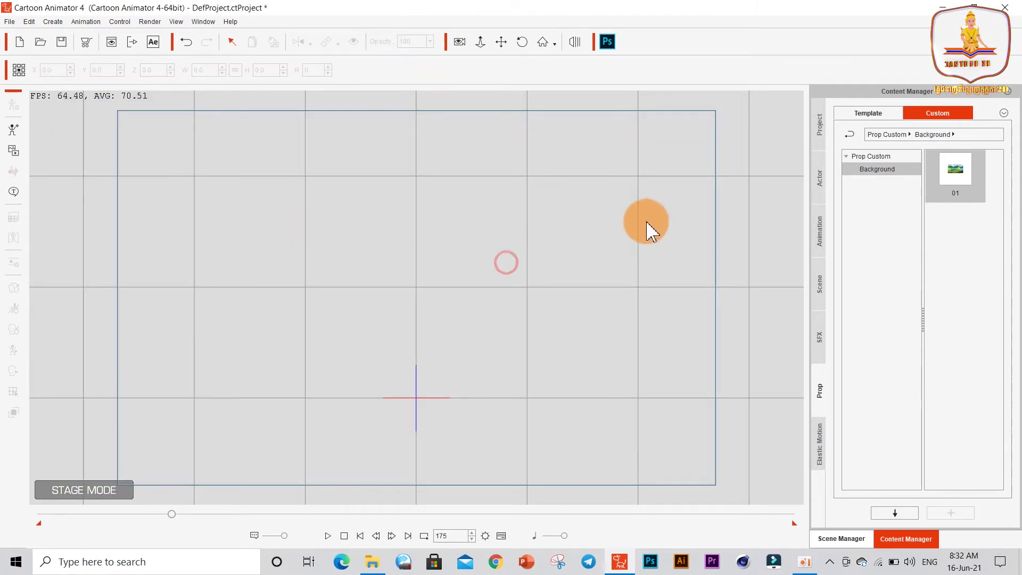